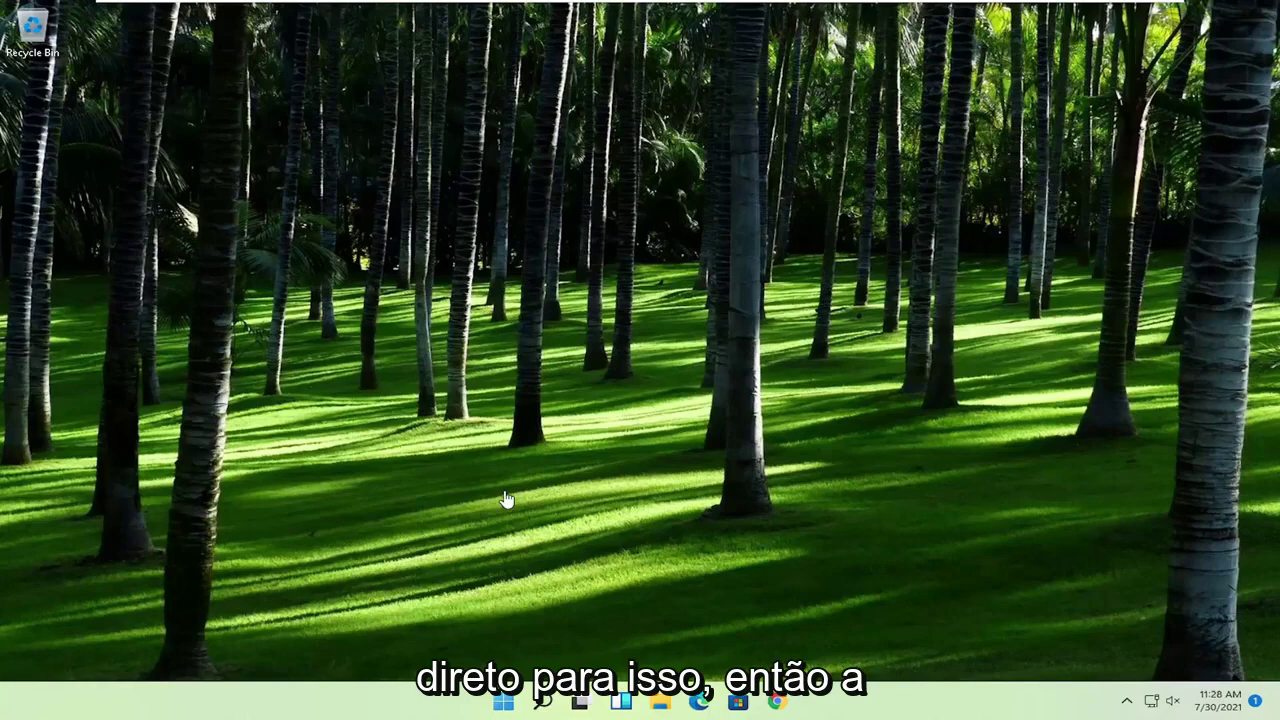
Step: Search for regedit in the Start menu and run Registry Editor as administrator
click(504, 703)
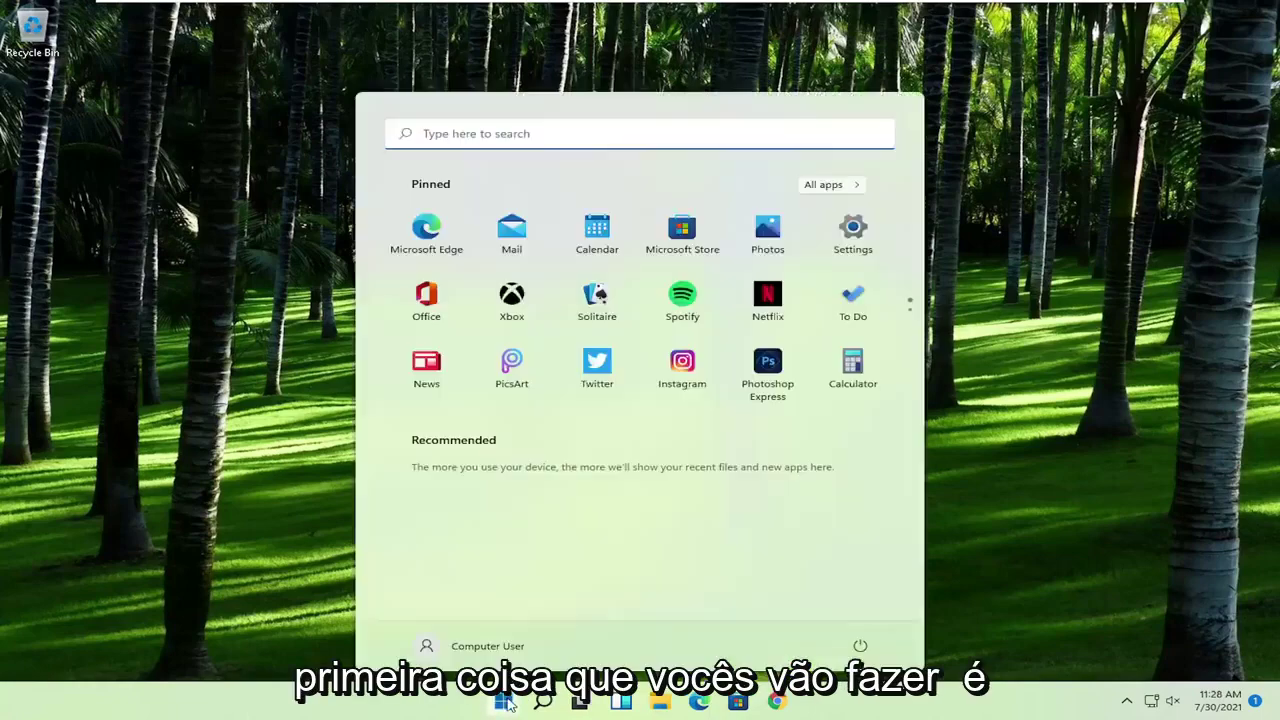
text(regedit)
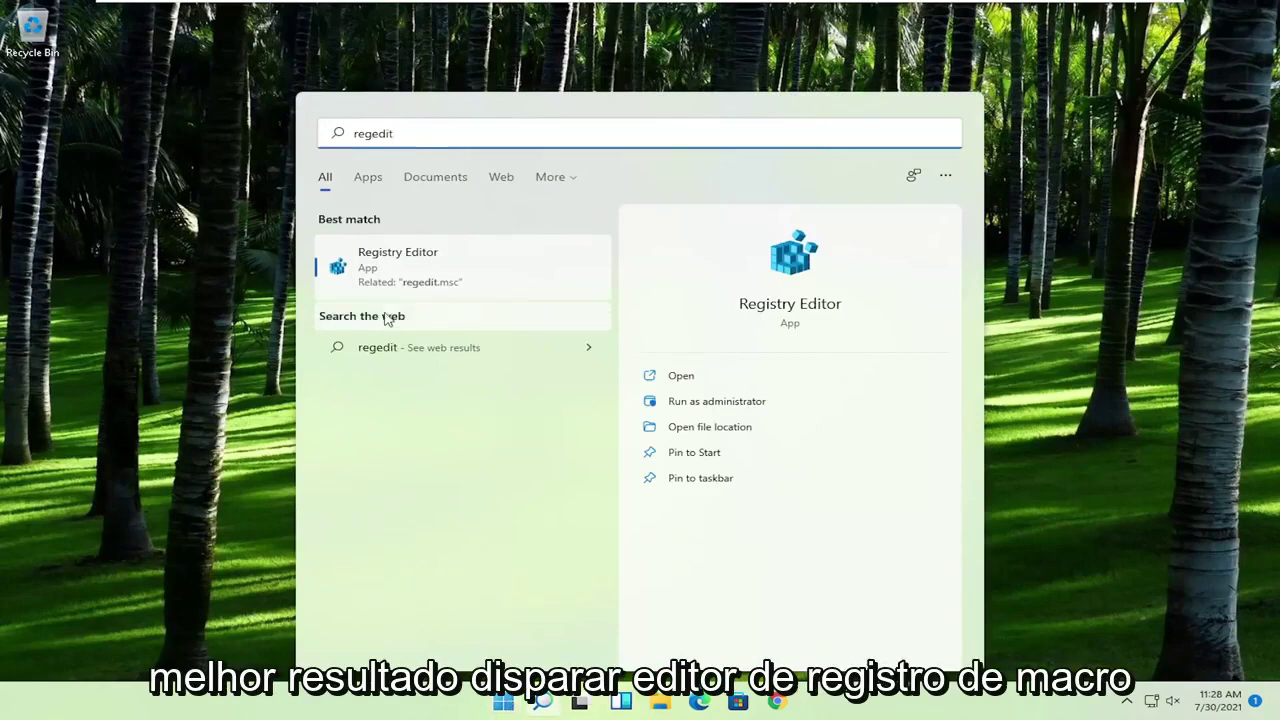
right_click(410, 263)
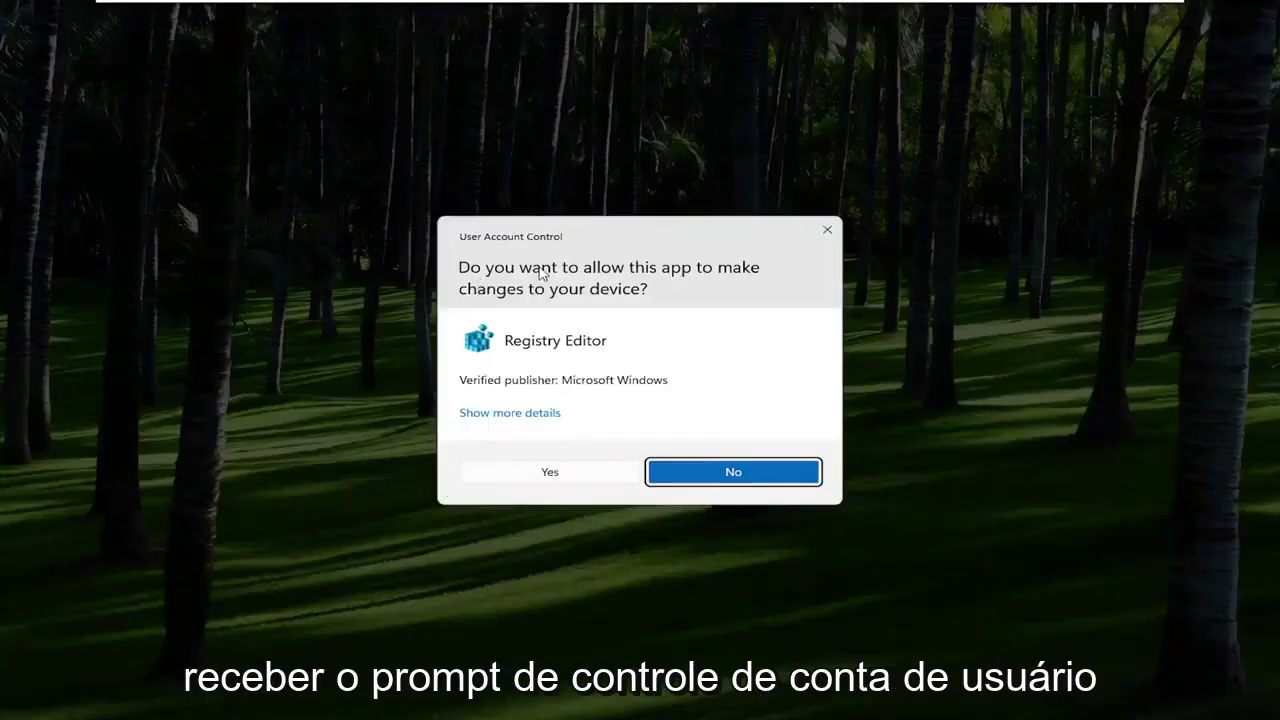
click(549, 472)
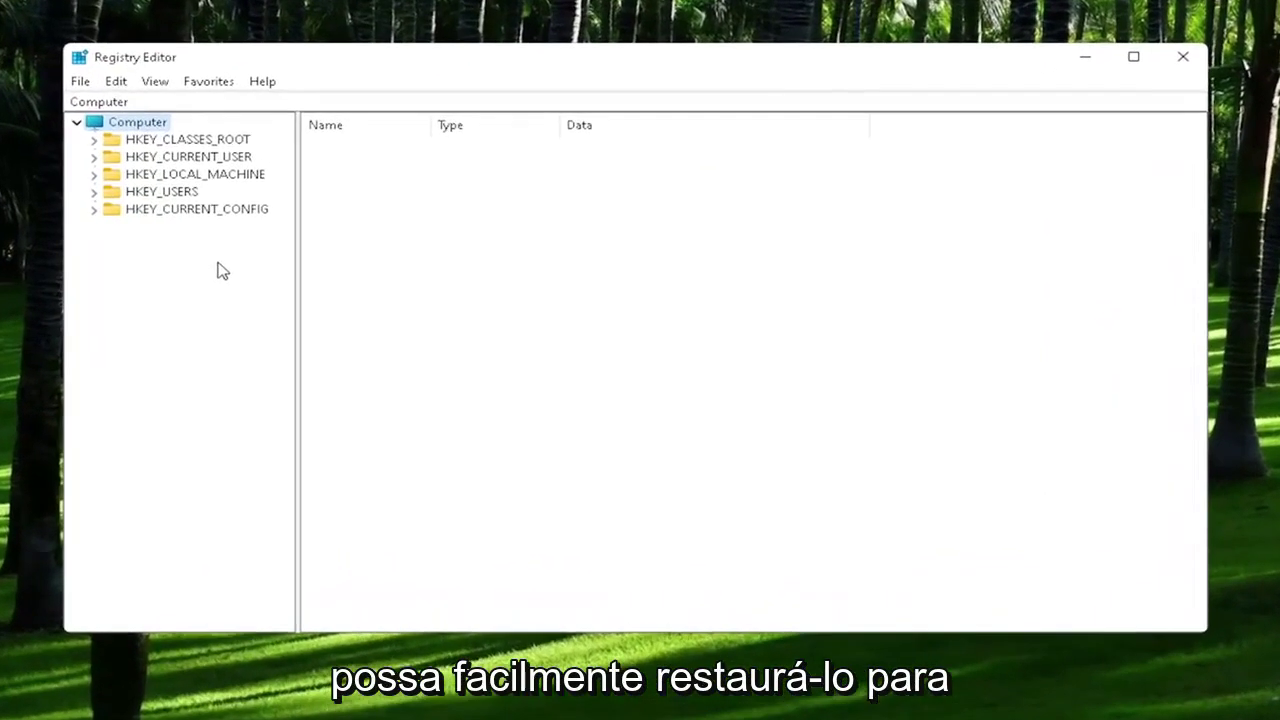
click(84, 81)
click(119, 124)
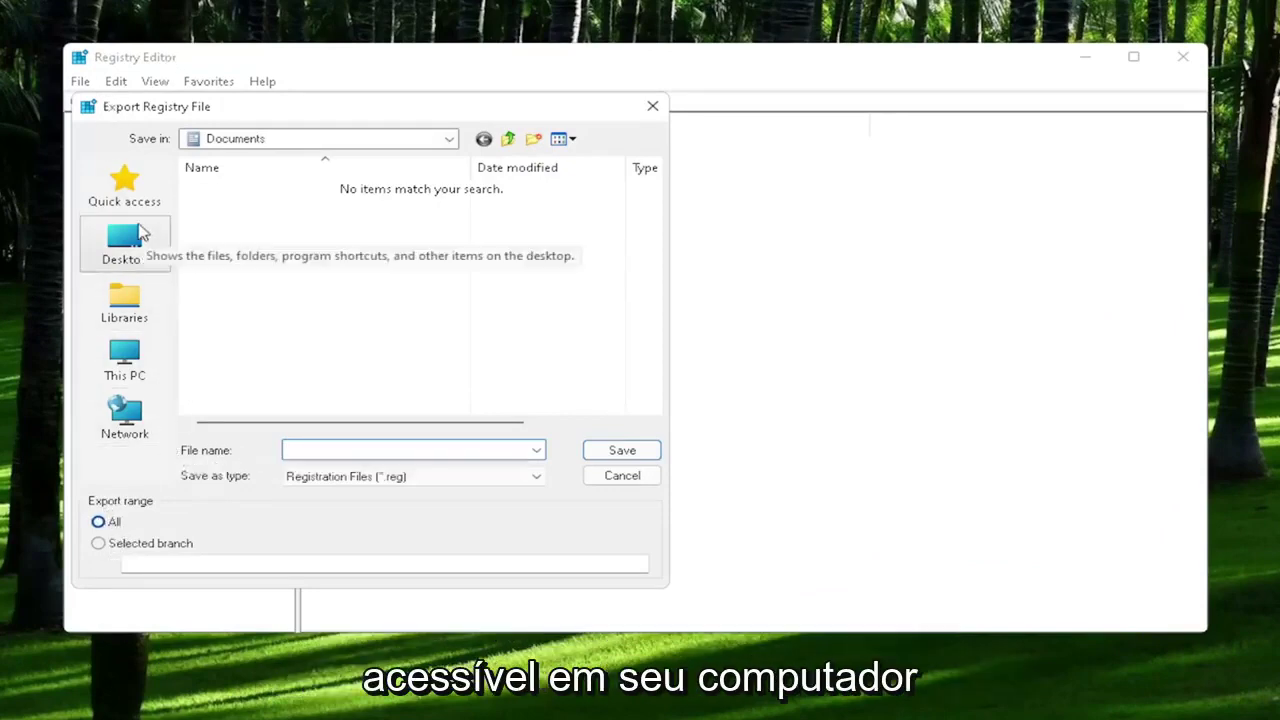
click(617, 475)
click(80, 82)
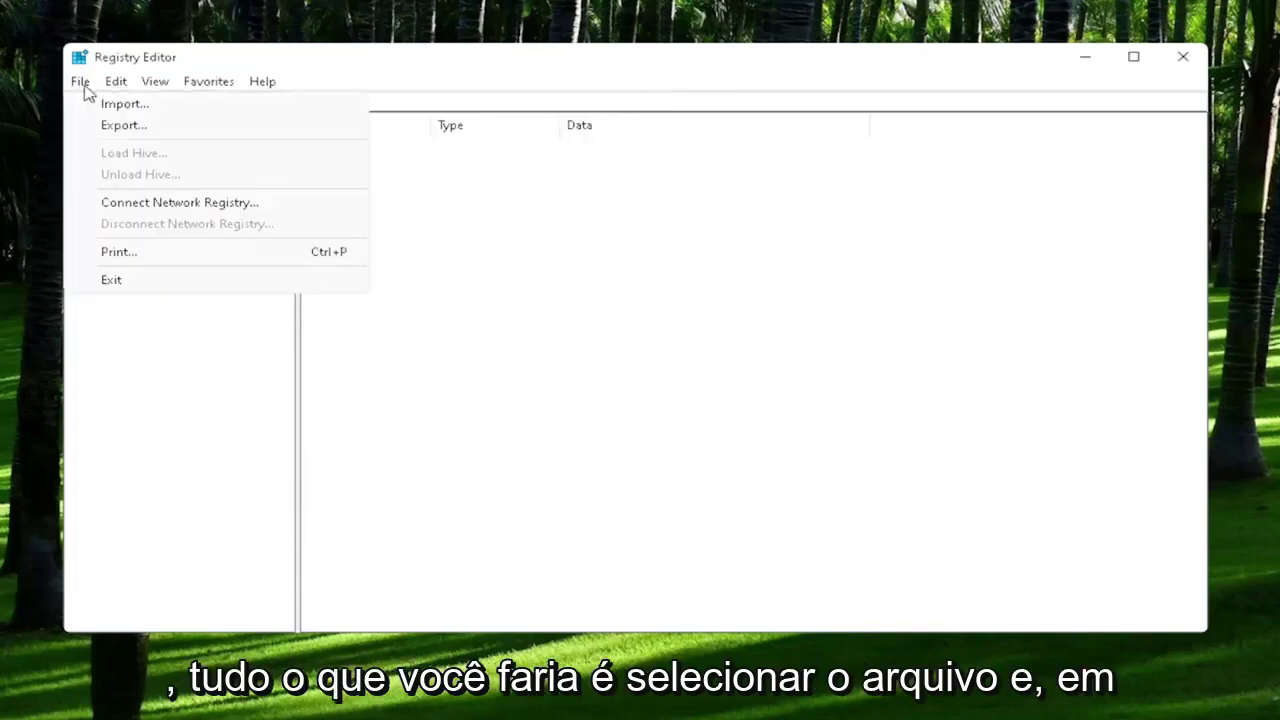
click(112, 112)
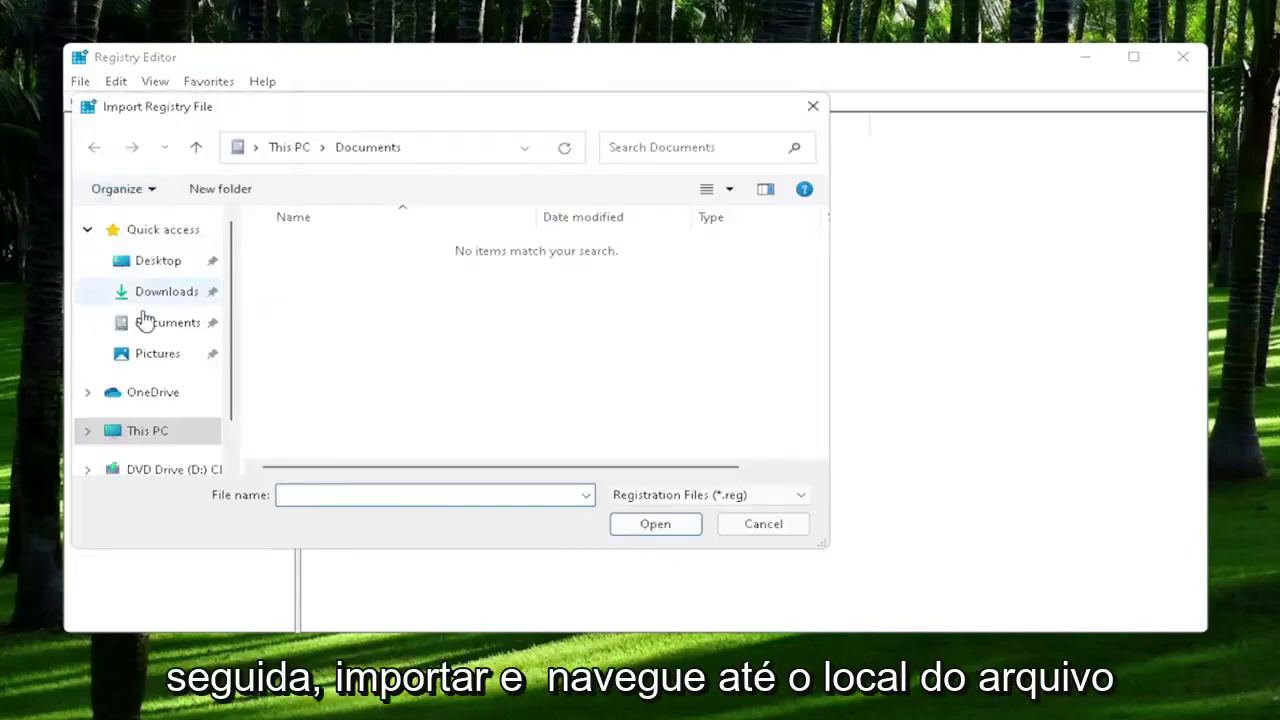
click(145, 262)
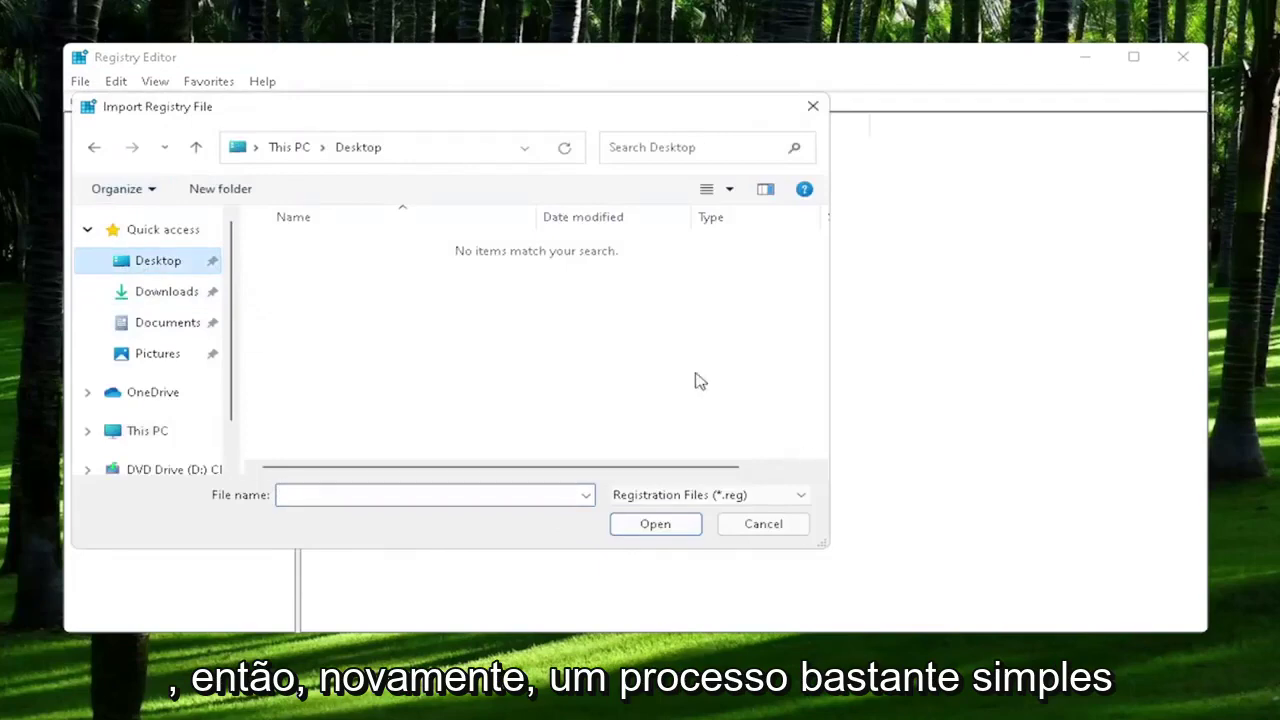
click(782, 528)
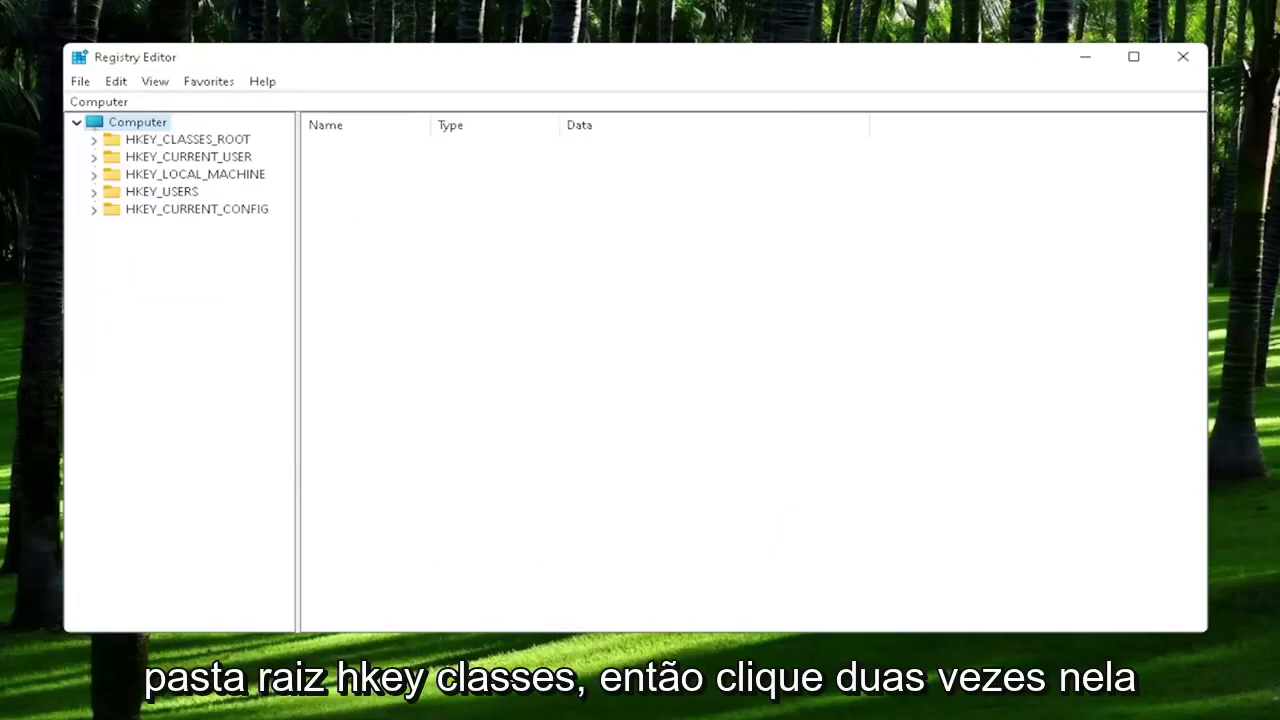
Step: Expand HKEY_CLASSES_ROOT and select the .exe key
click(190, 141)
double_click(199, 144)
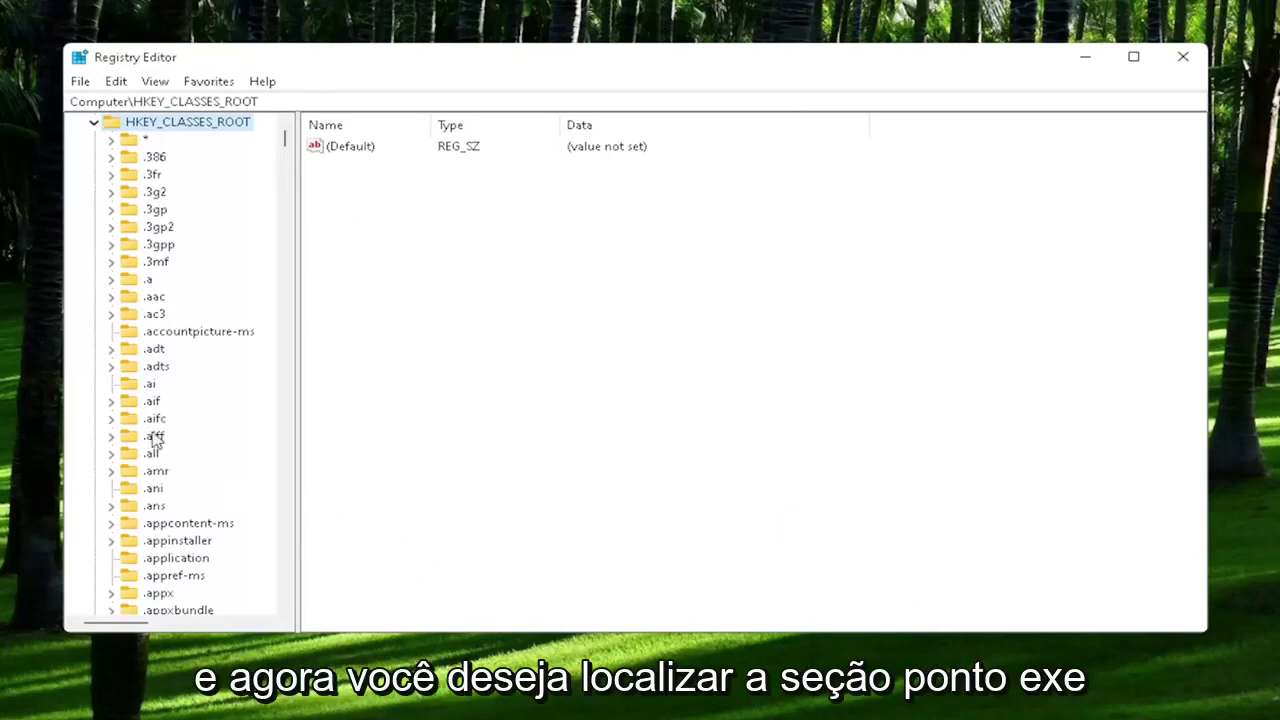
scroll(155, 459, down, 20)
scroll(152, 525, down, 20)
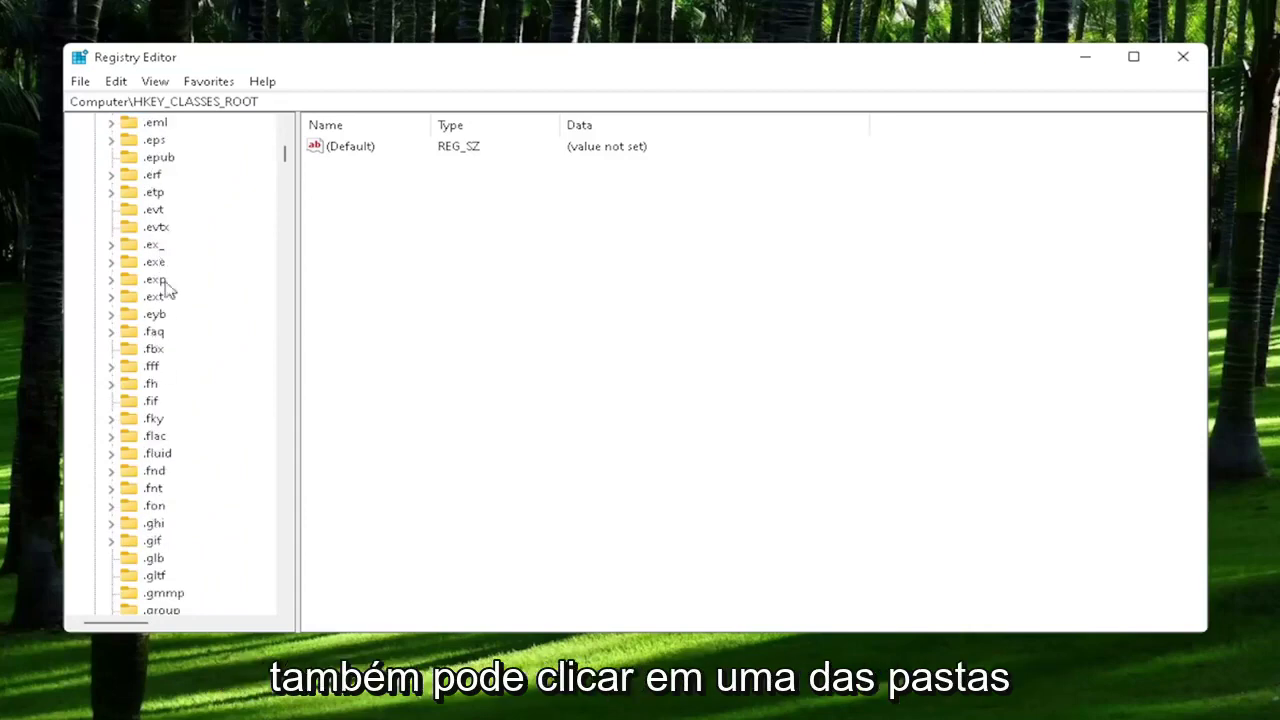
click(157, 264)
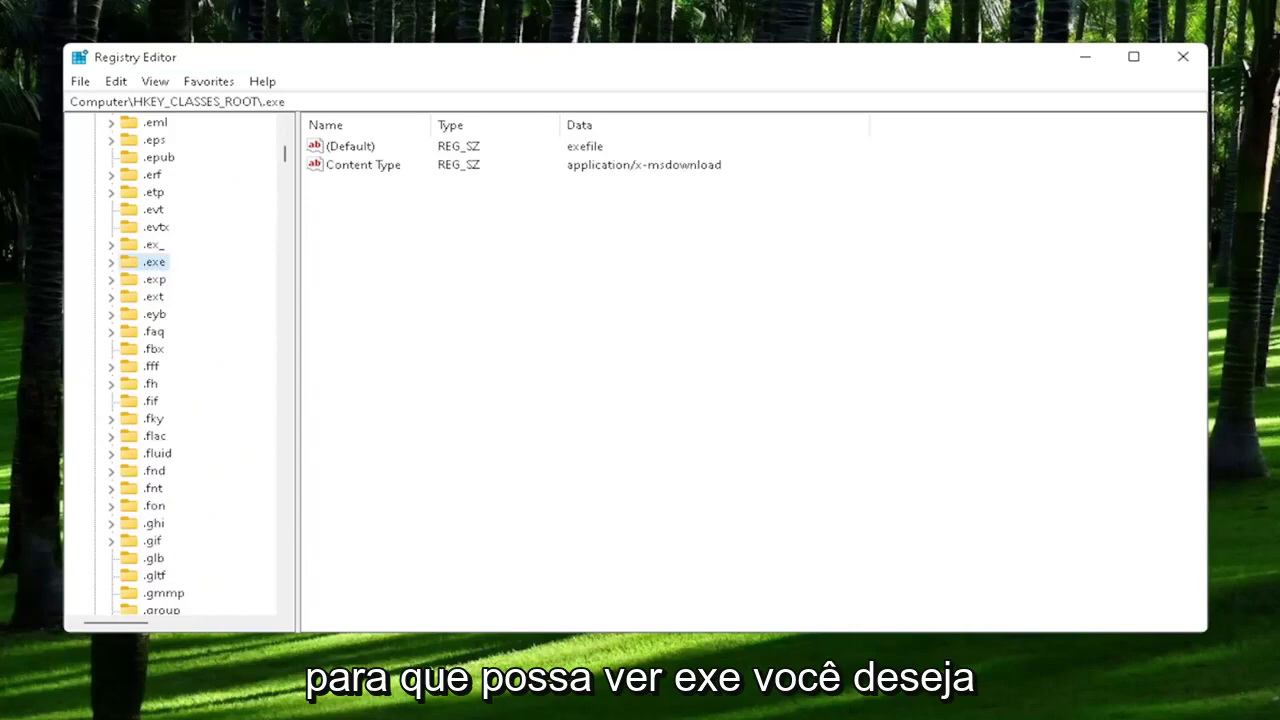
Step: Confirm the .exe key's (Default) value data is 'exefile' and close the editor
click(350, 147)
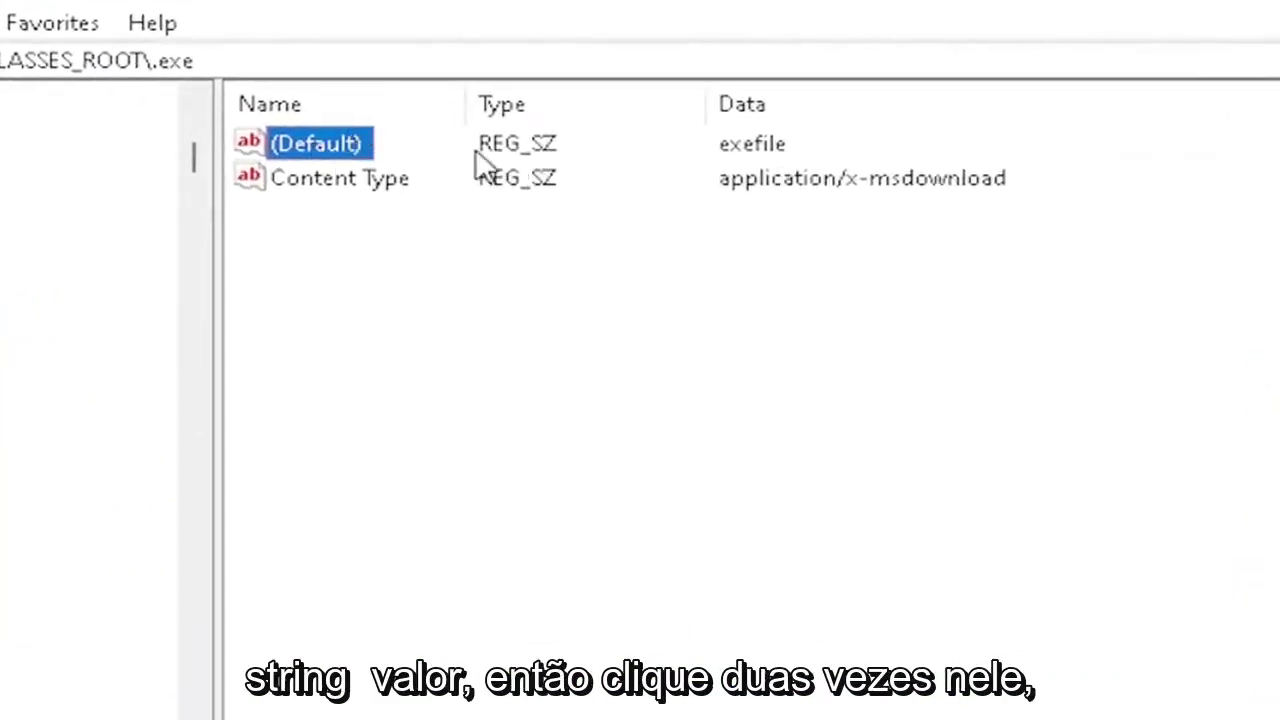
double_click(320, 160)
drag(314, 166, 725, 199)
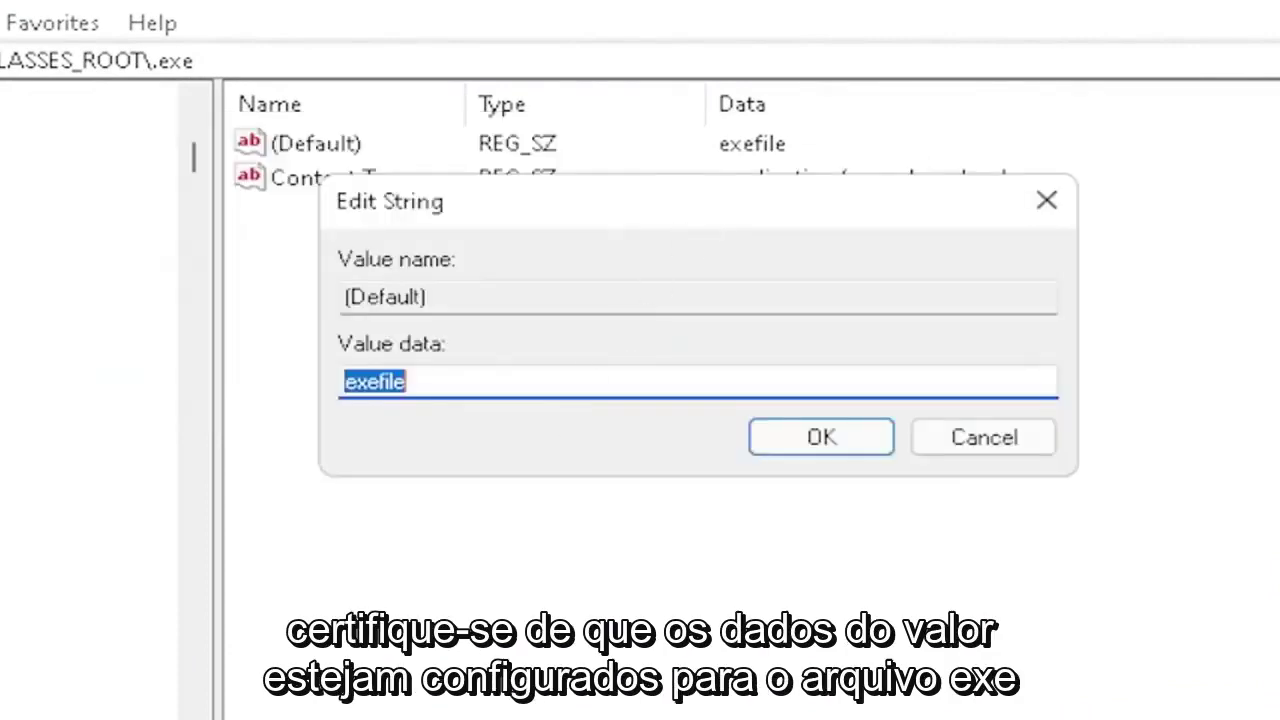
key(End)
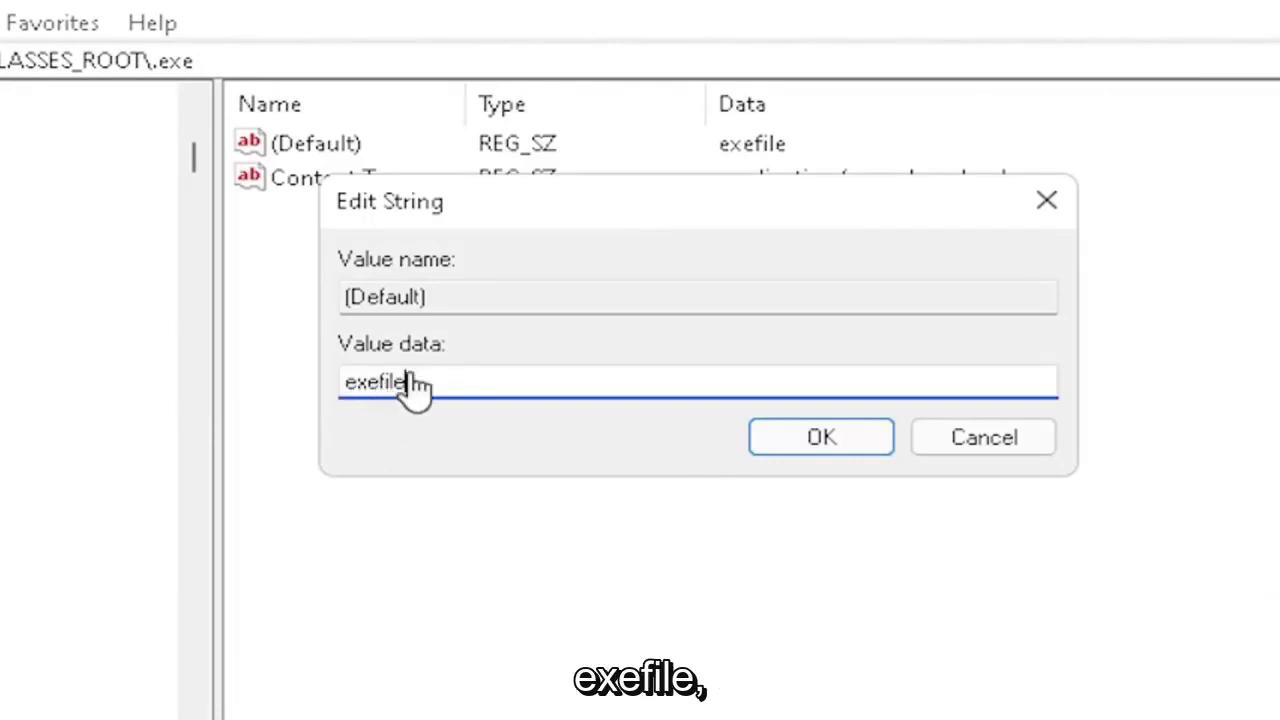
click(858, 446)
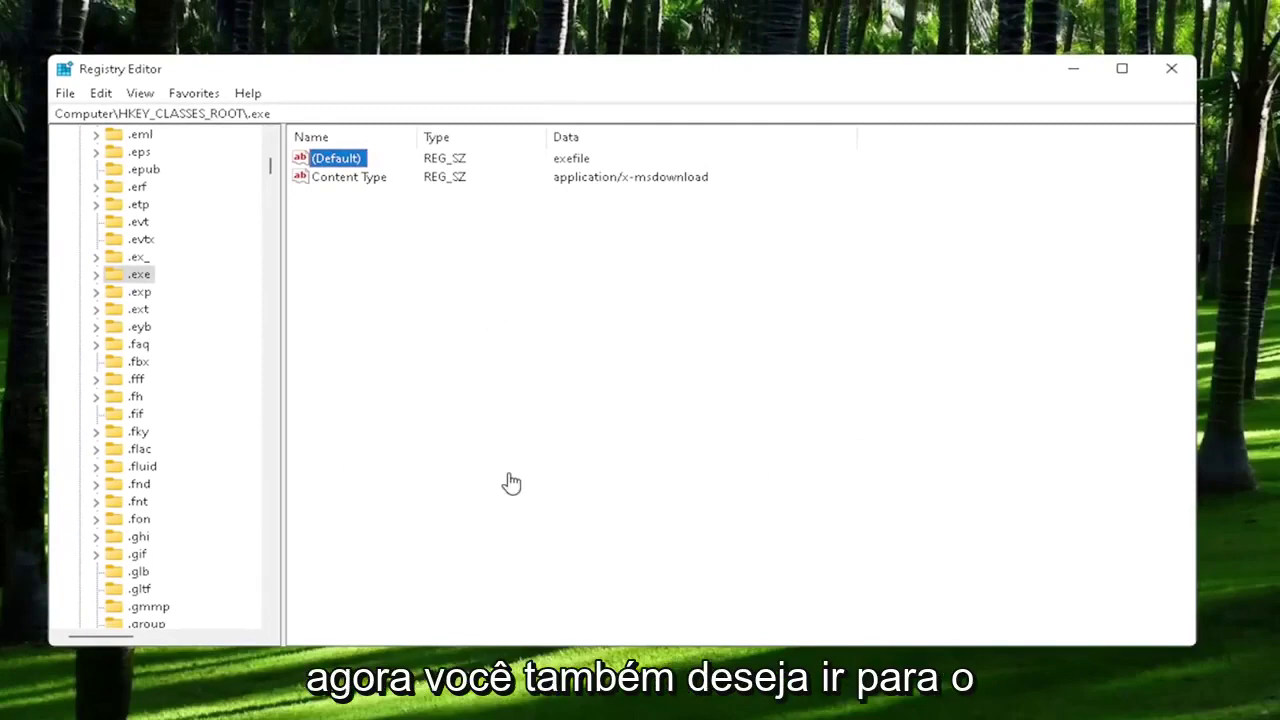
Step: Jump to HKEY_CLASSES_ROOT\exefile and open its (Default) value, showing 'Application'
scroll(160, 520, down, 5)
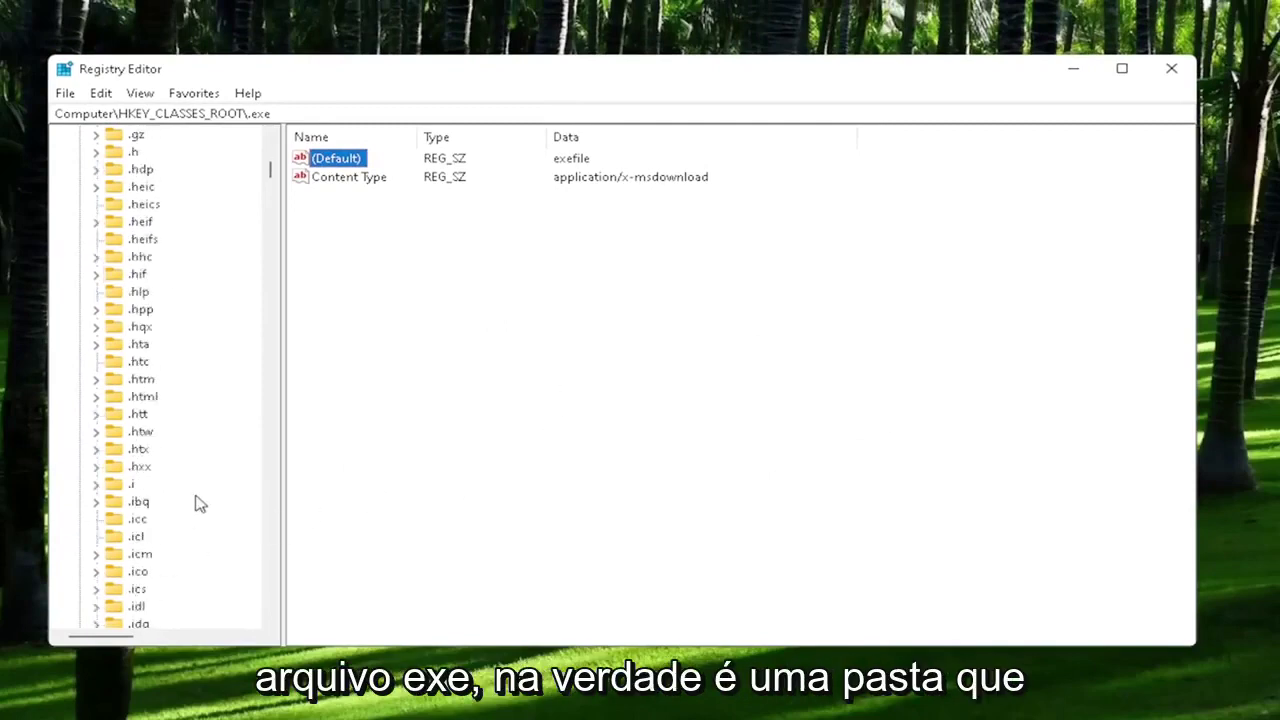
text(.movie)
scroll(165, 460, down, 3)
click(143, 572)
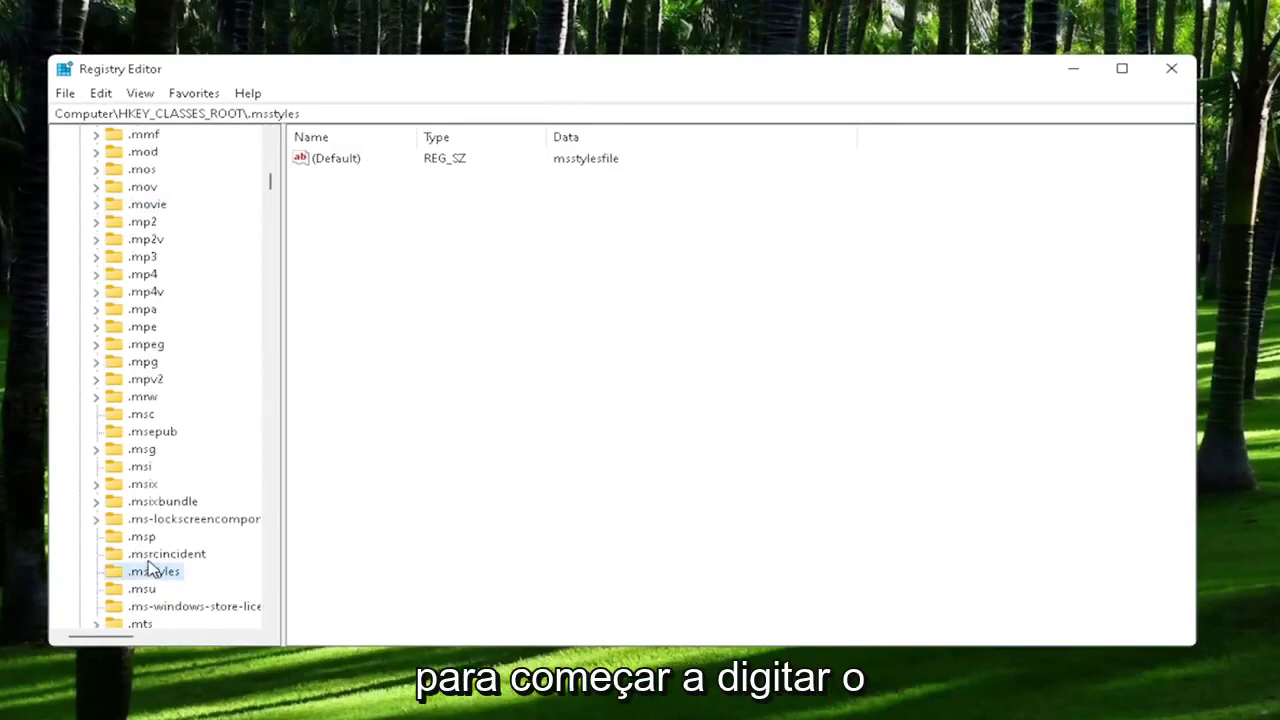
text(exefile)
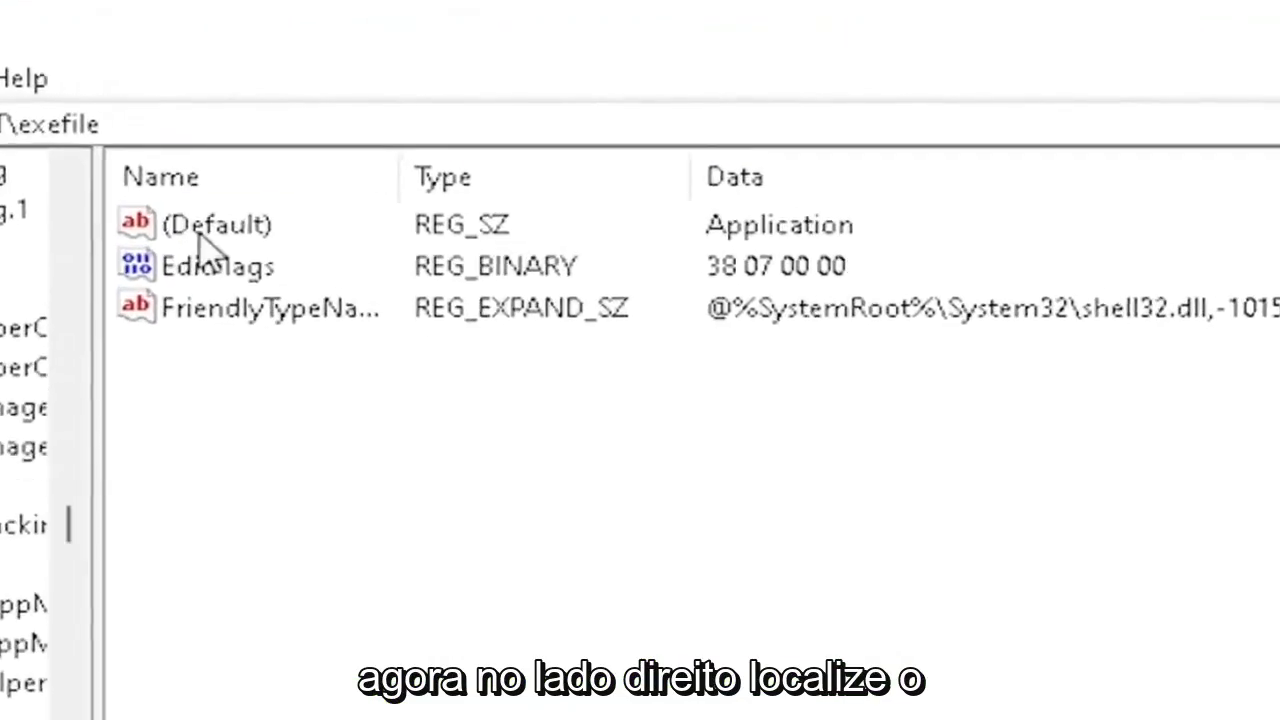
double_click(205, 226)
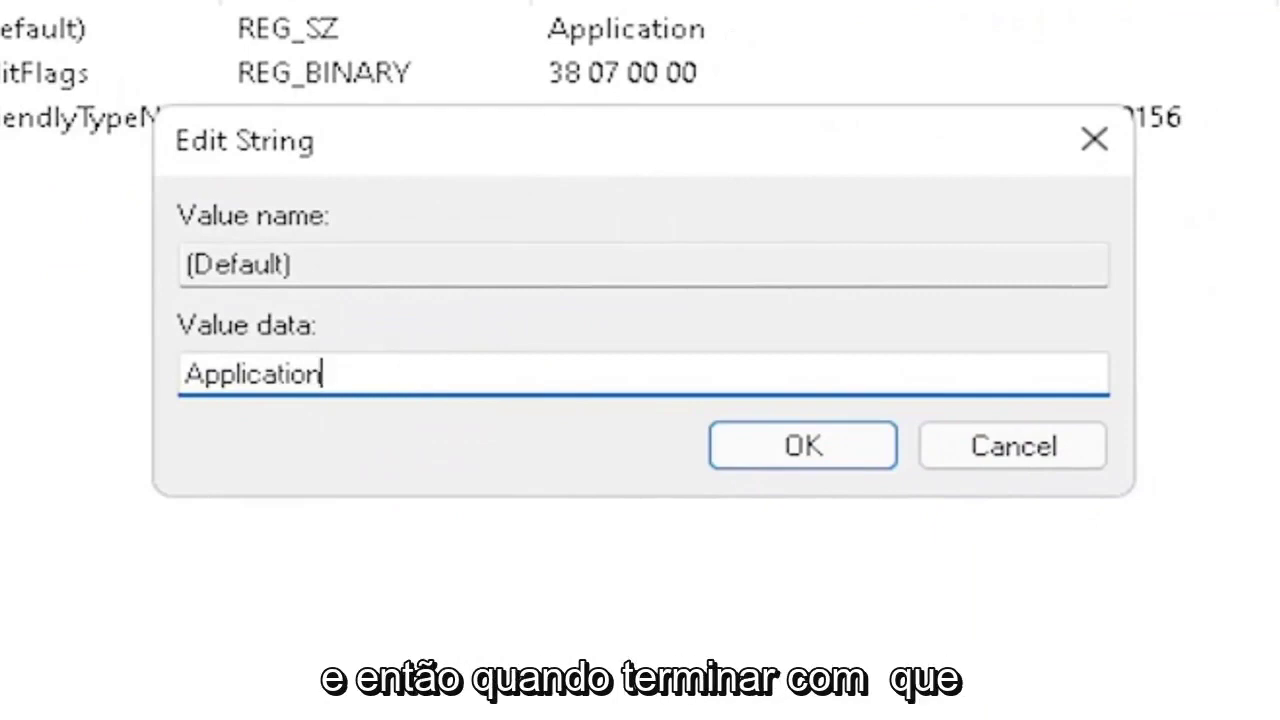
Step: Accept 'Application' for exefile, then expand exefile > shell and select the open key
click(795, 449)
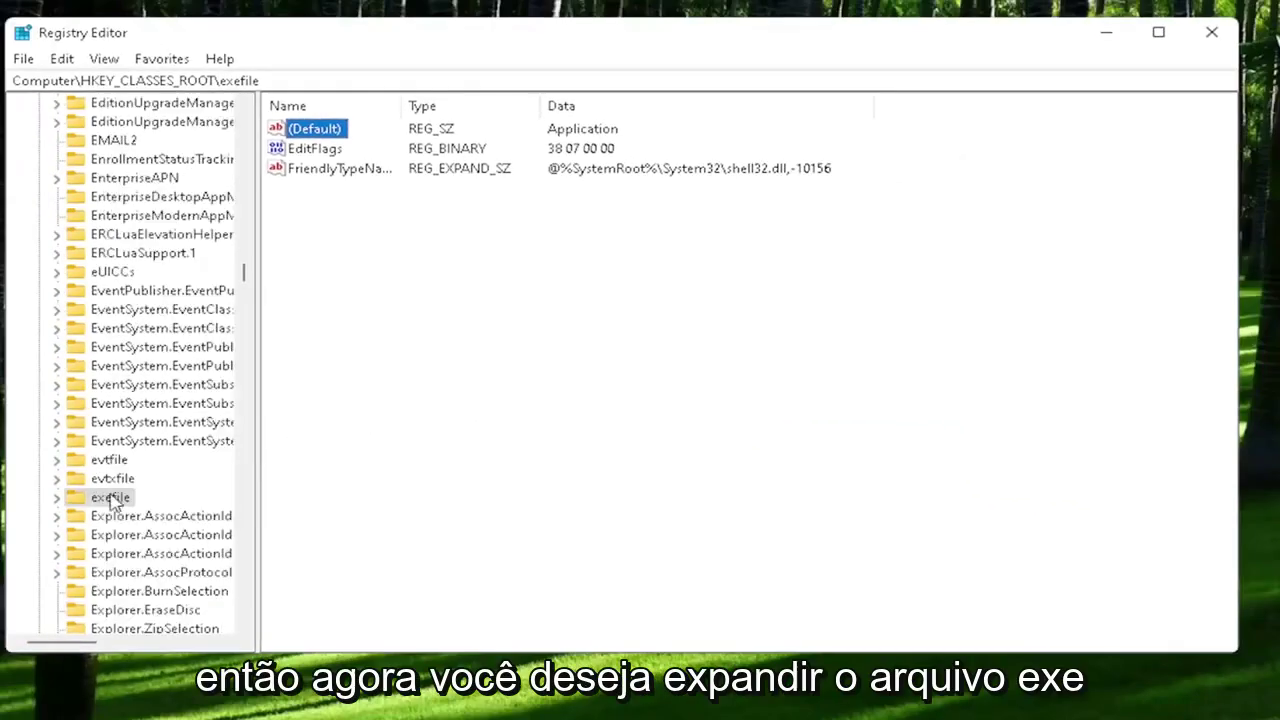
click(110, 498)
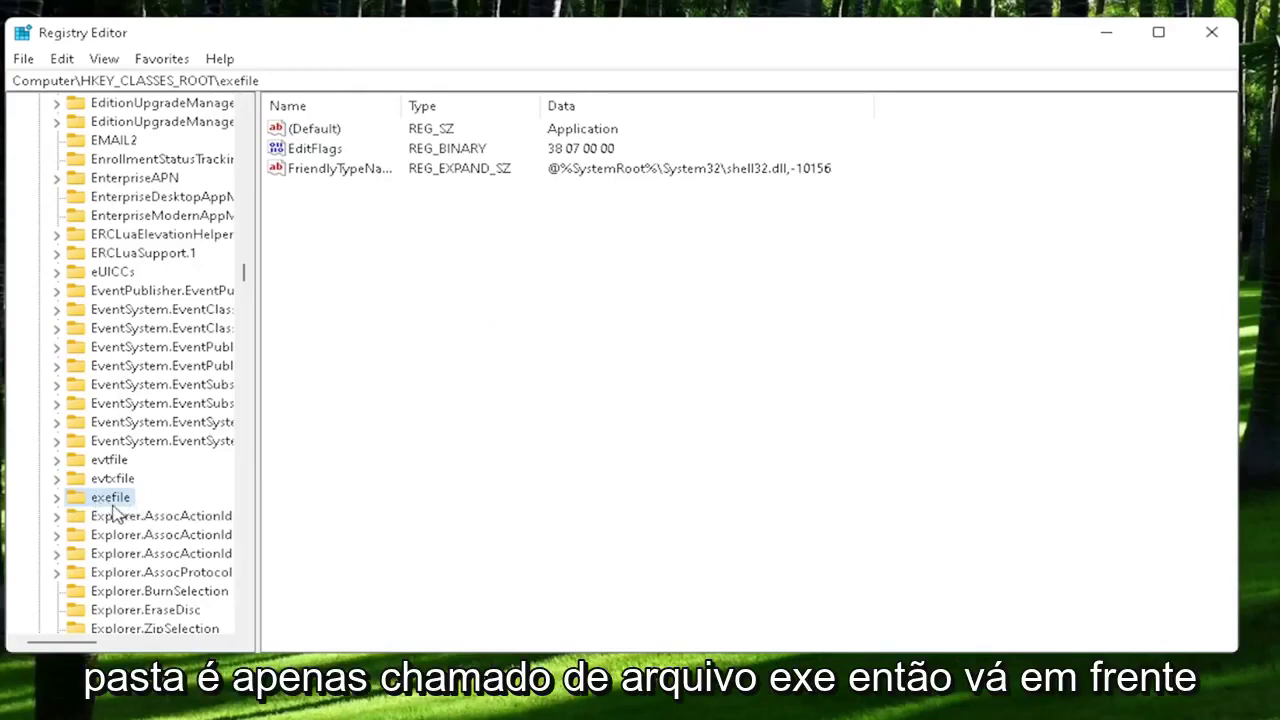
double_click(108, 506)
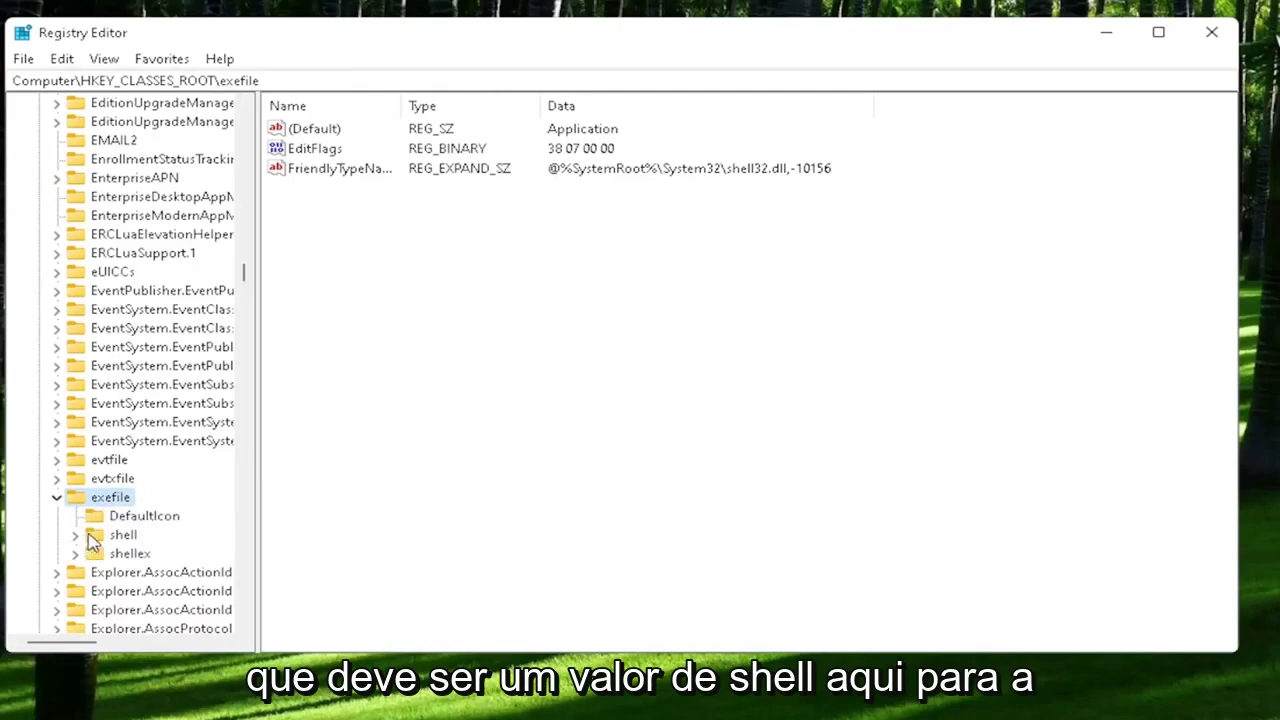
click(106, 538)
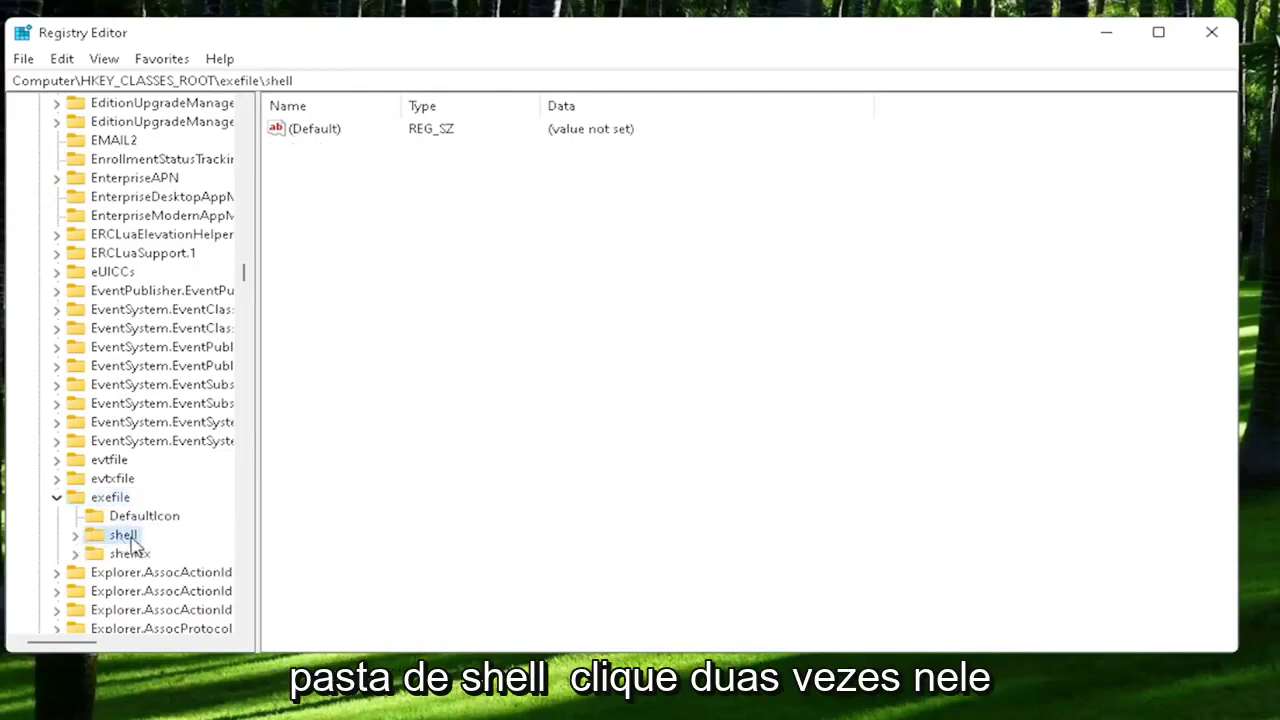
double_click(126, 537)
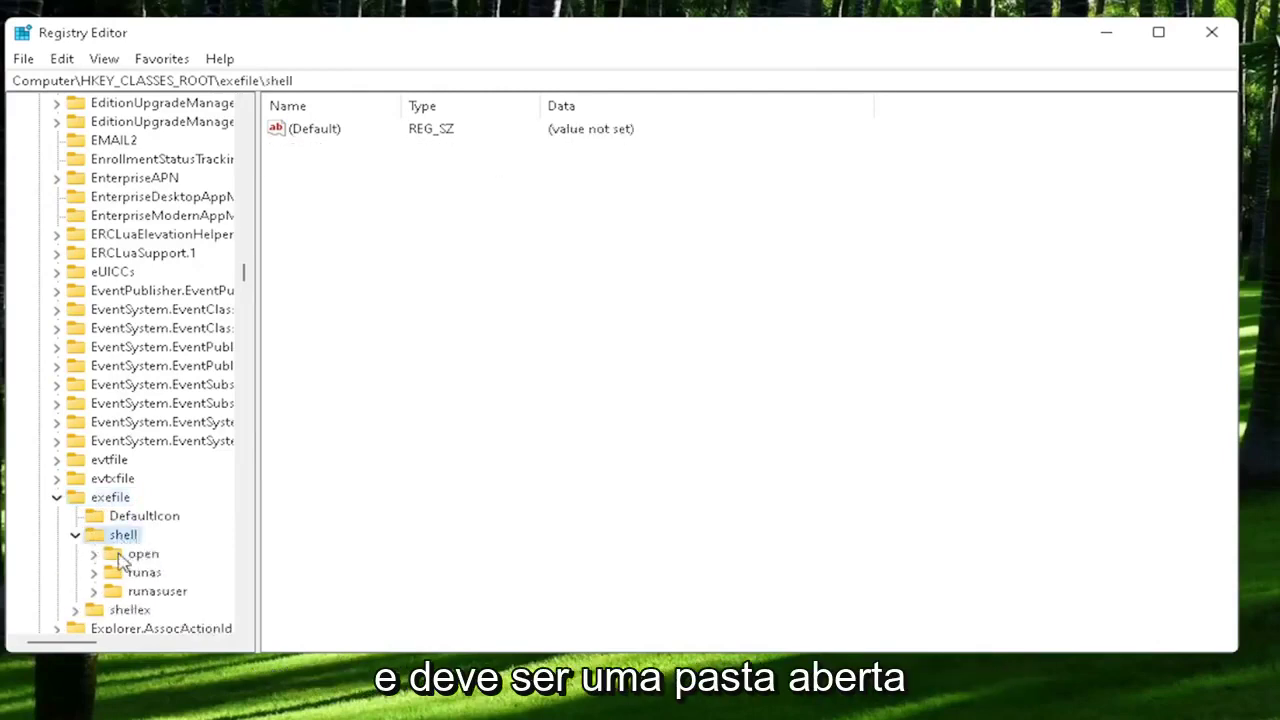
click(125, 565)
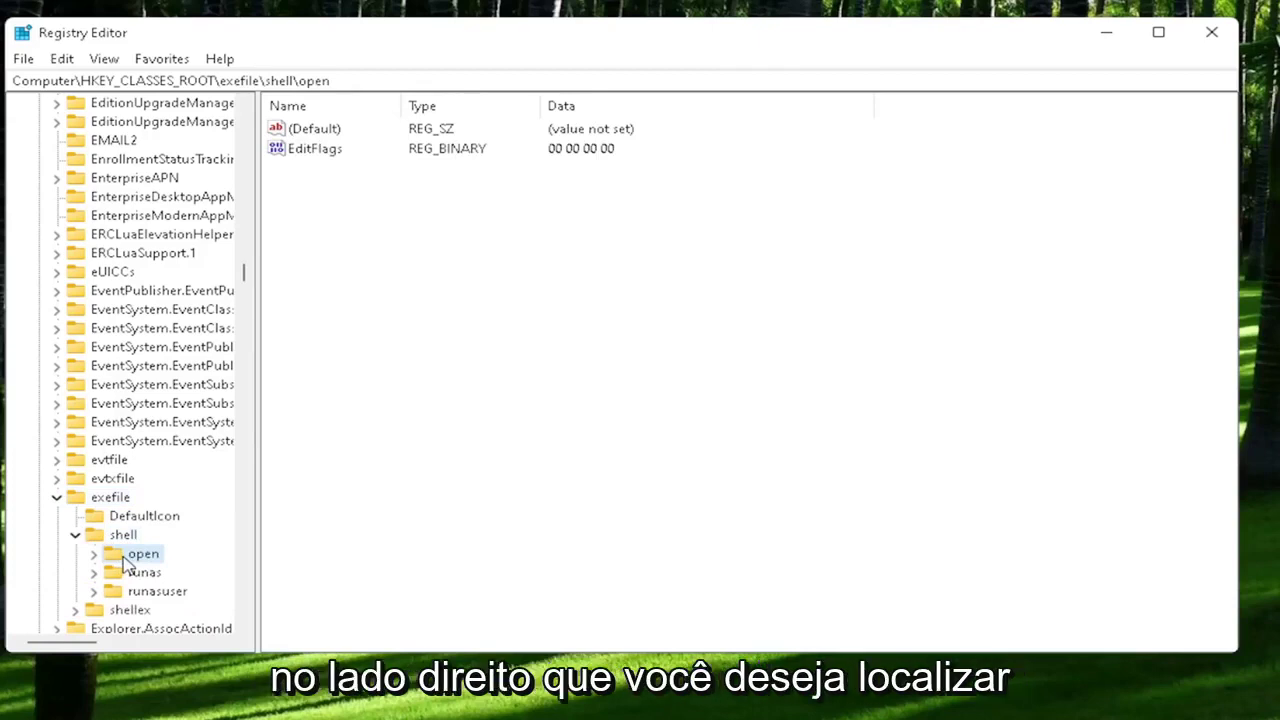
Step: Save the open key's (Default) value as an empty string
click(308, 135)
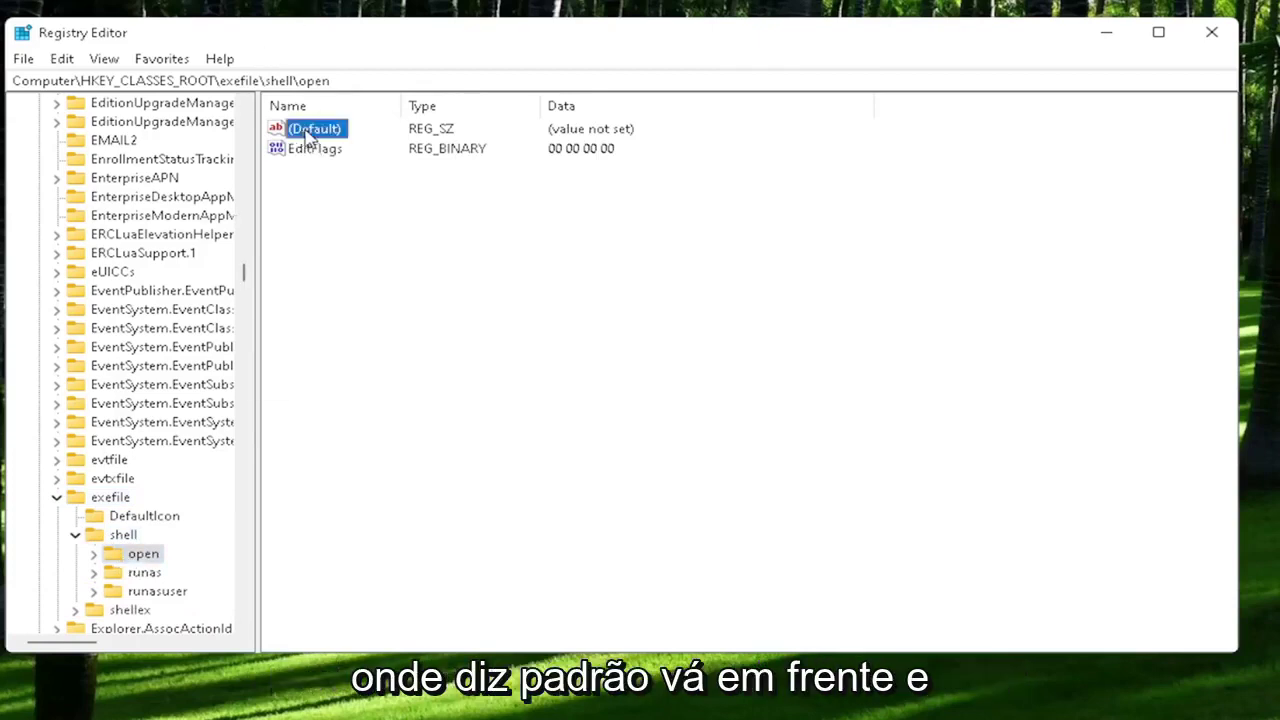
double_click(308, 135)
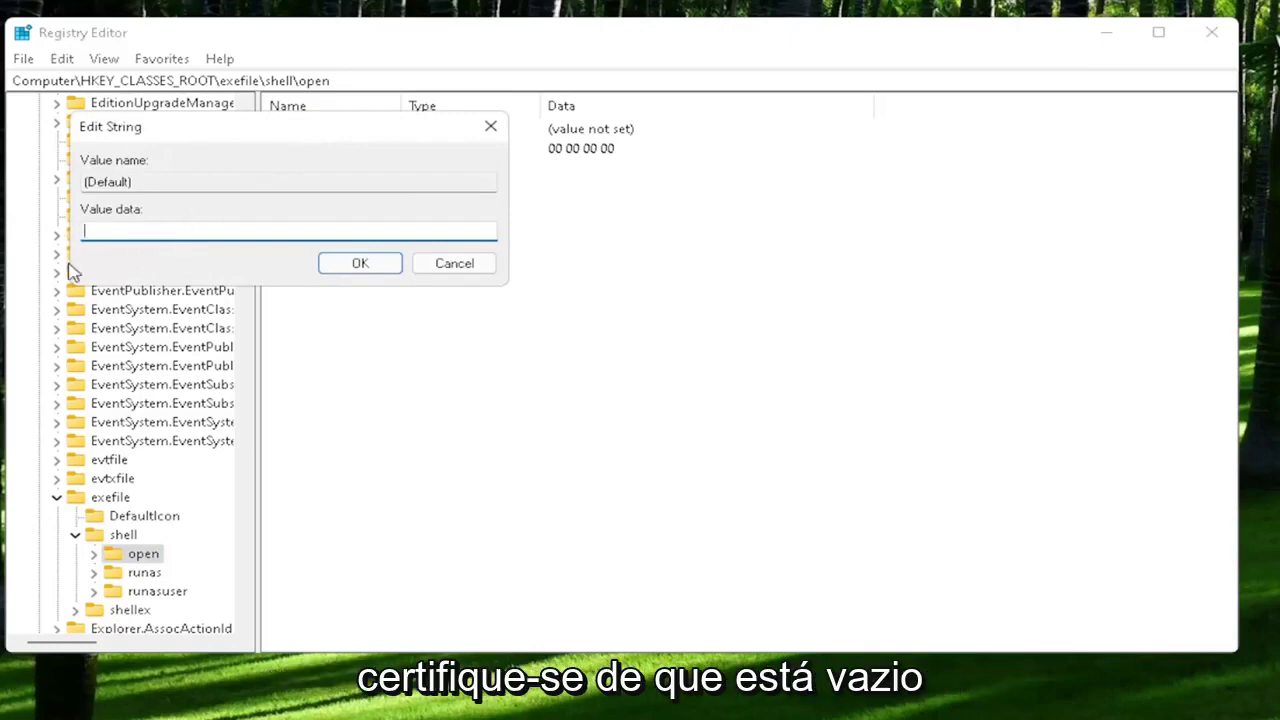
click(390, 270)
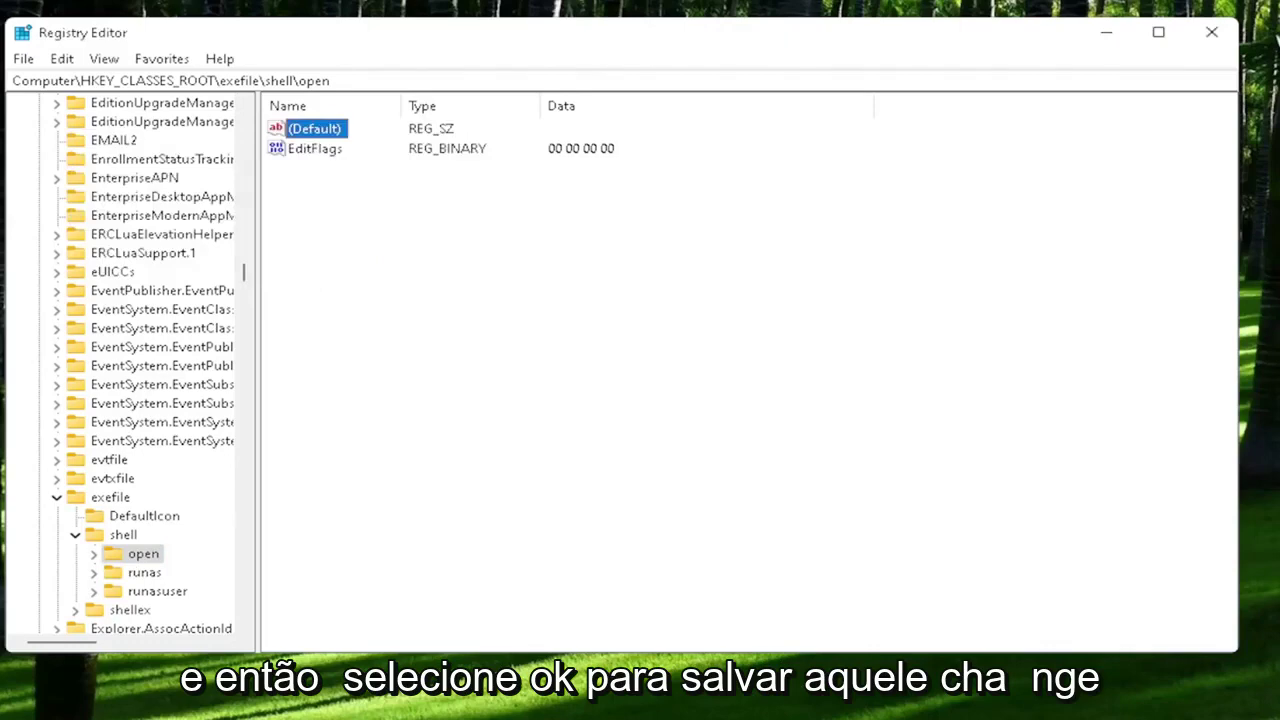
Step: Collapse the registry tree back to Computer and close Registry Editor
click(75, 534)
click(54, 500)
scroll(150, 380, up, 9)
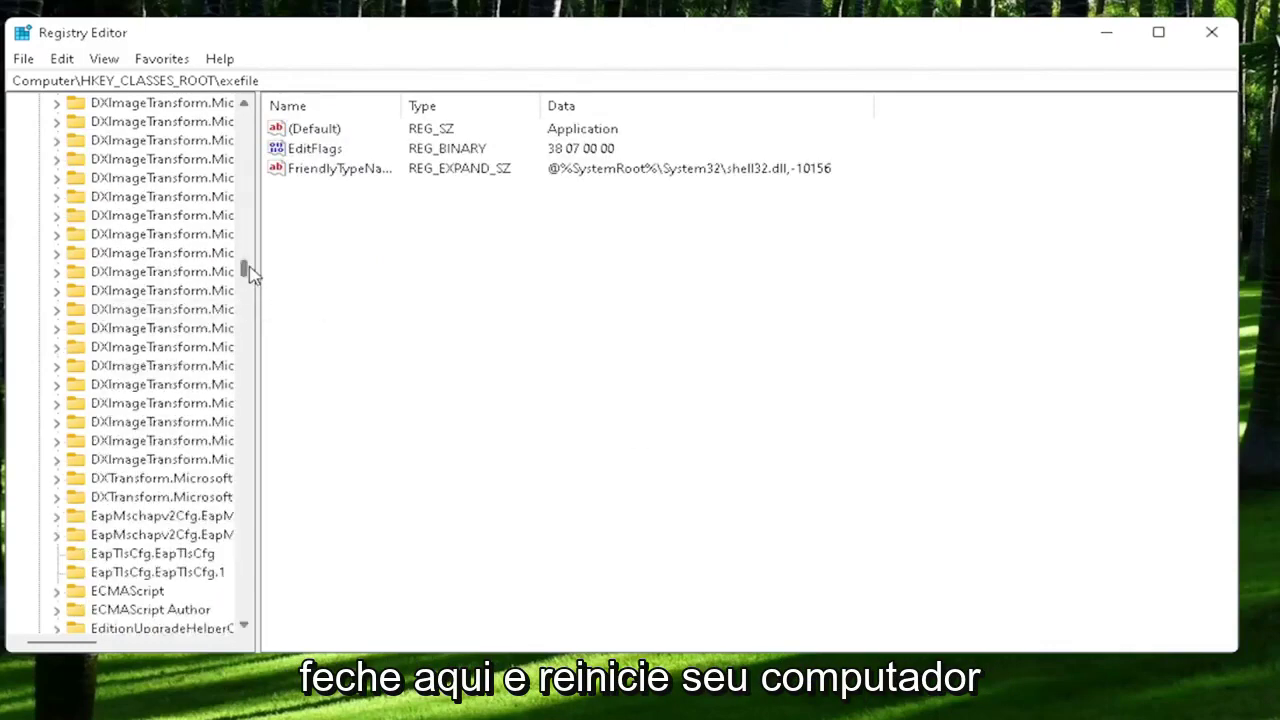
drag(246, 271, 246, 105)
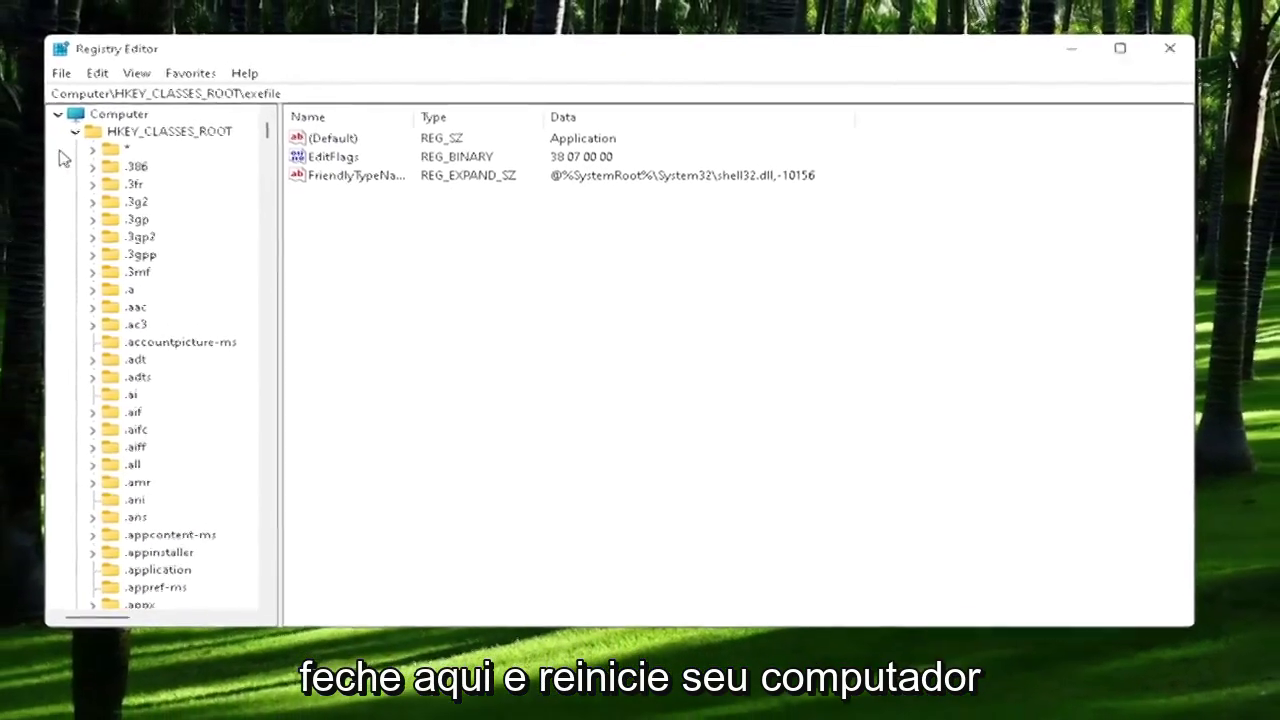
click(75, 131)
click(58, 114)
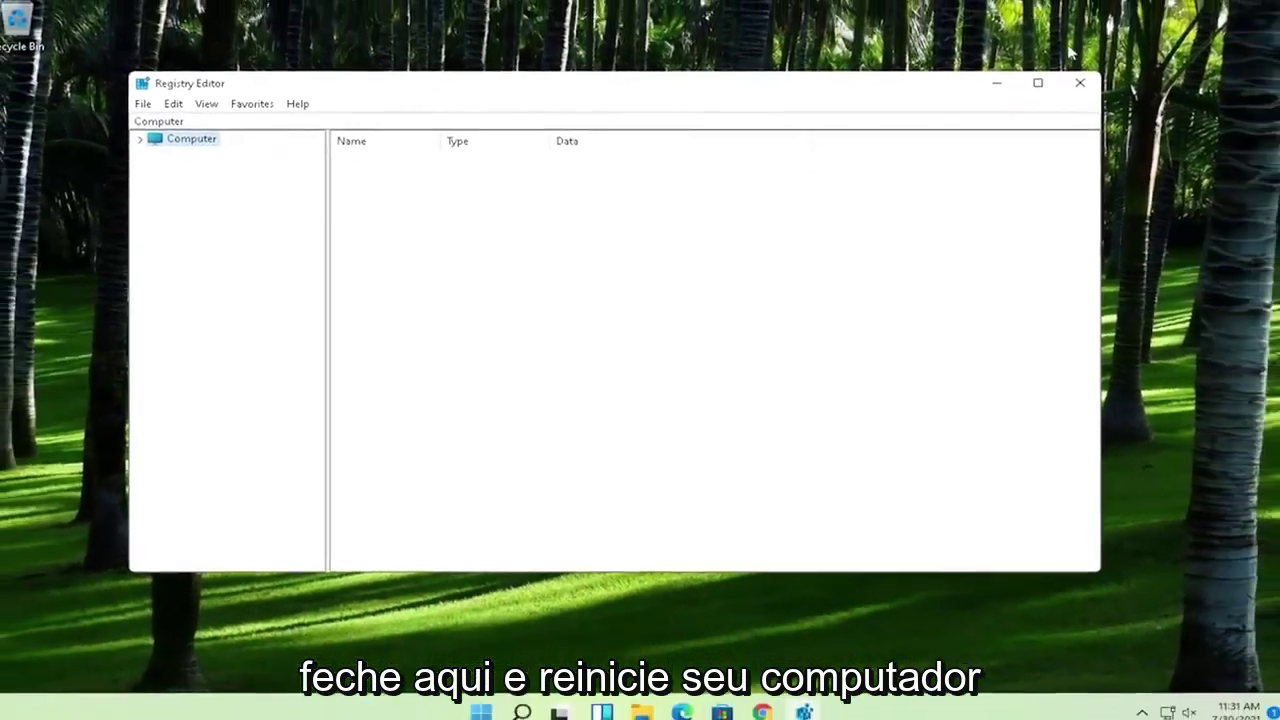
click(1080, 83)
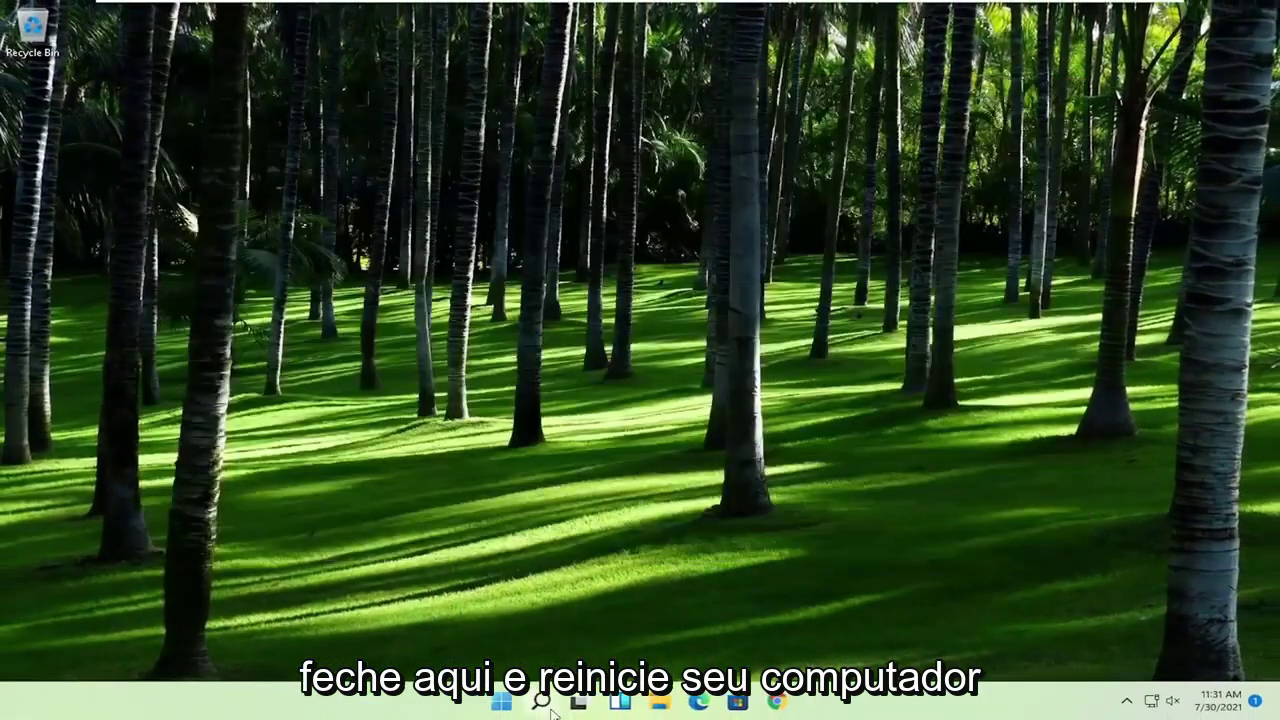
Step: Restart the computer from the Start button's power options
right_click(481, 712)
mouse_move(540, 642)
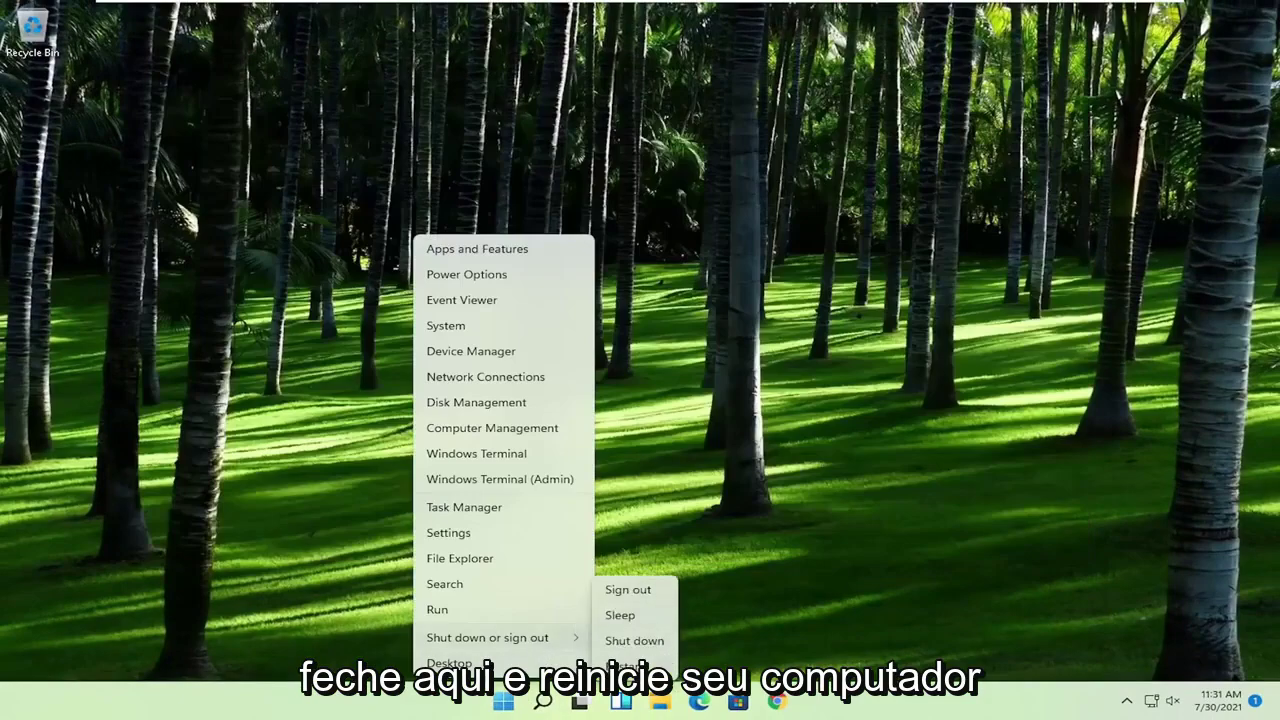
click(628, 666)
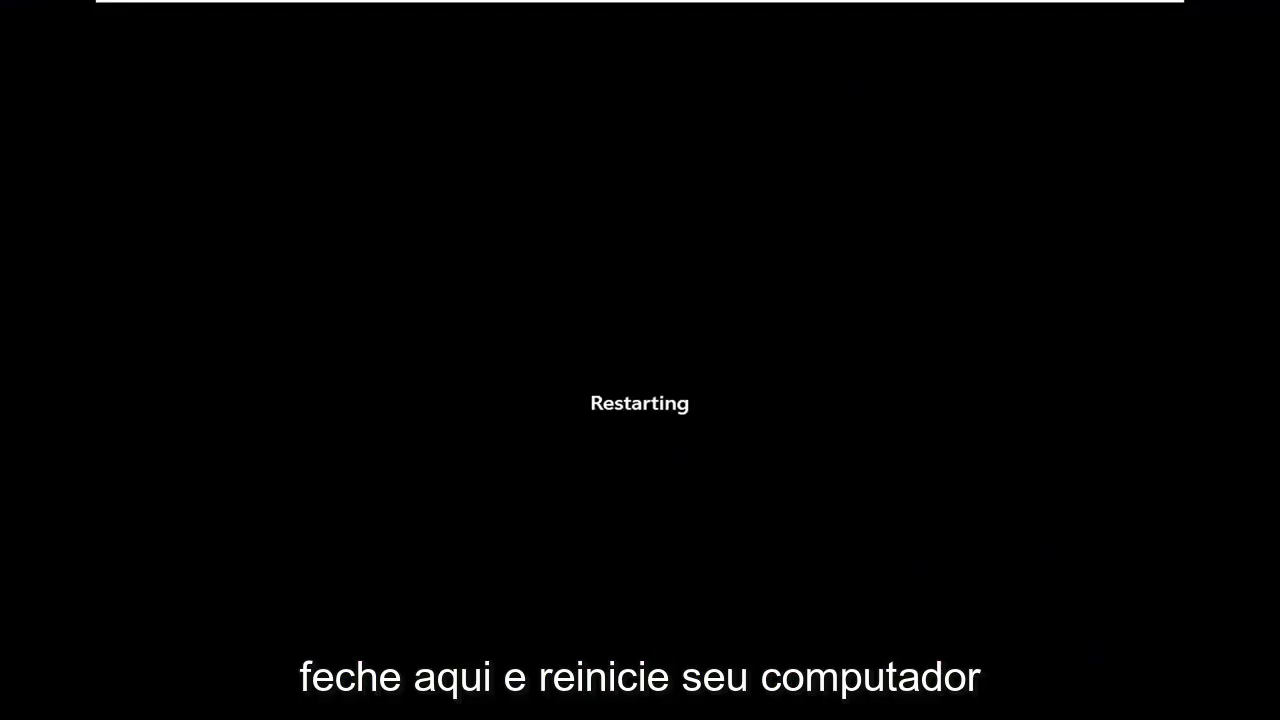